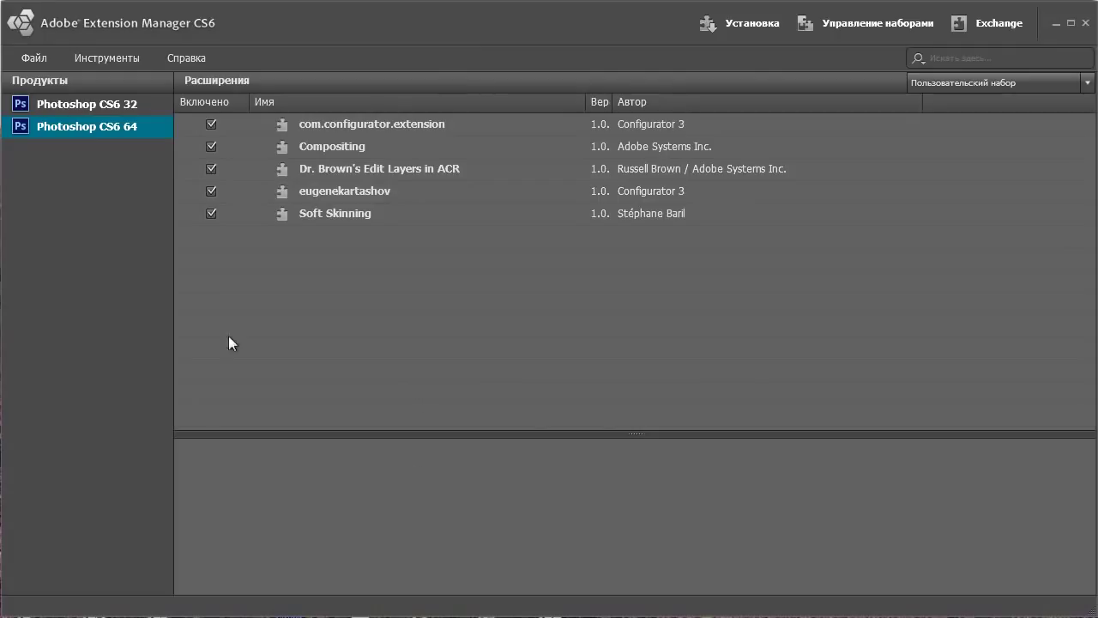
Select the Mask Panel Easy zip package in Новая папка as the extension to install
click(758, 24)
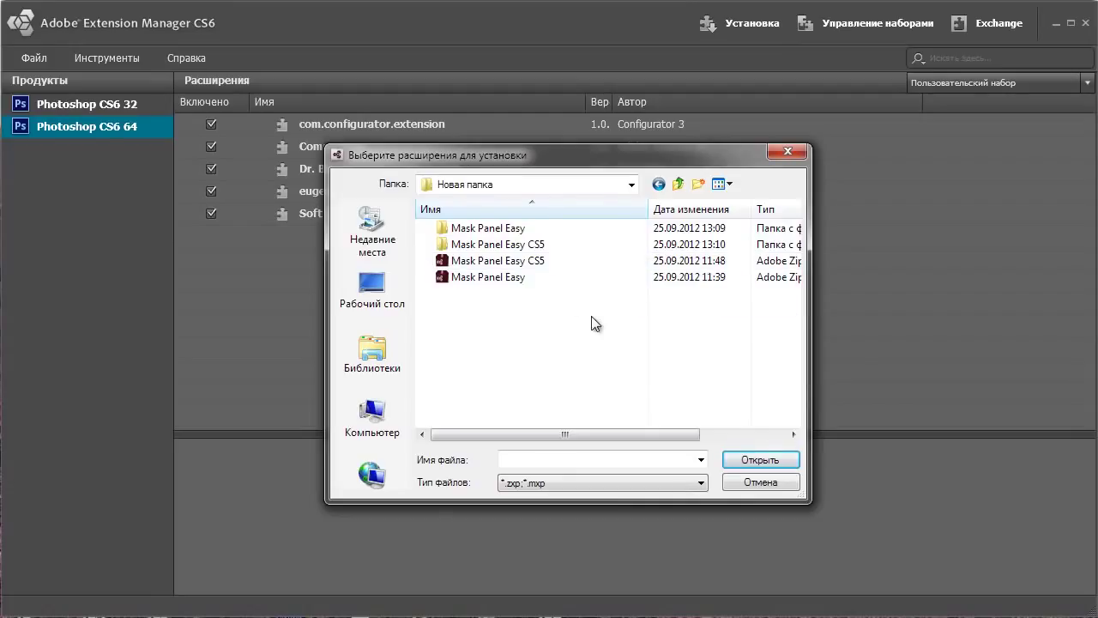
click(481, 278)
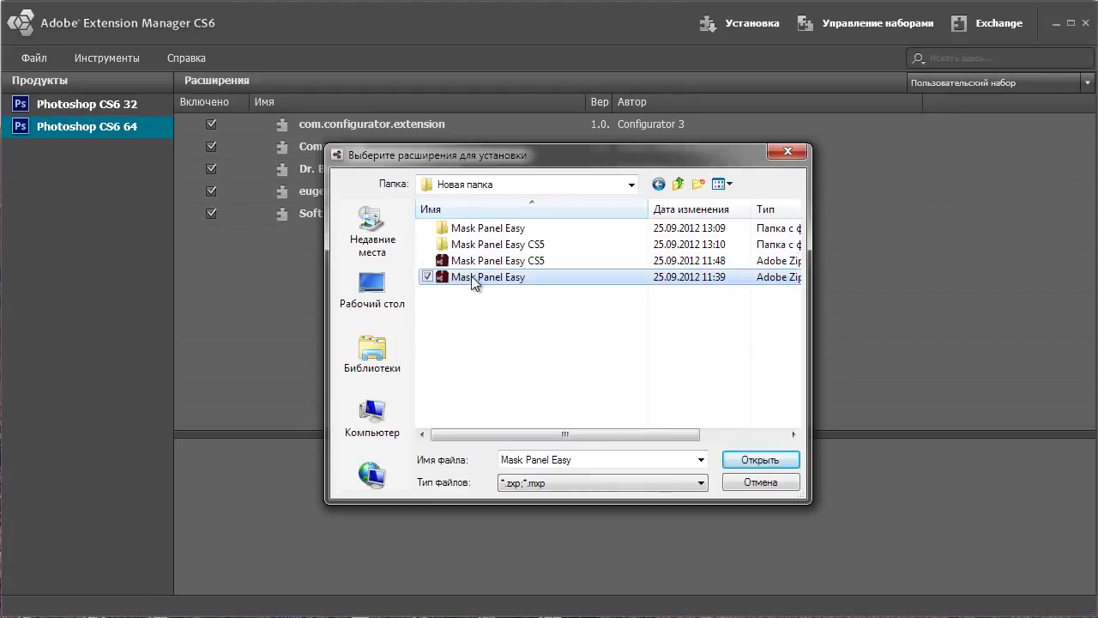
key(Escape)
drag(809, 342, 911, 355)
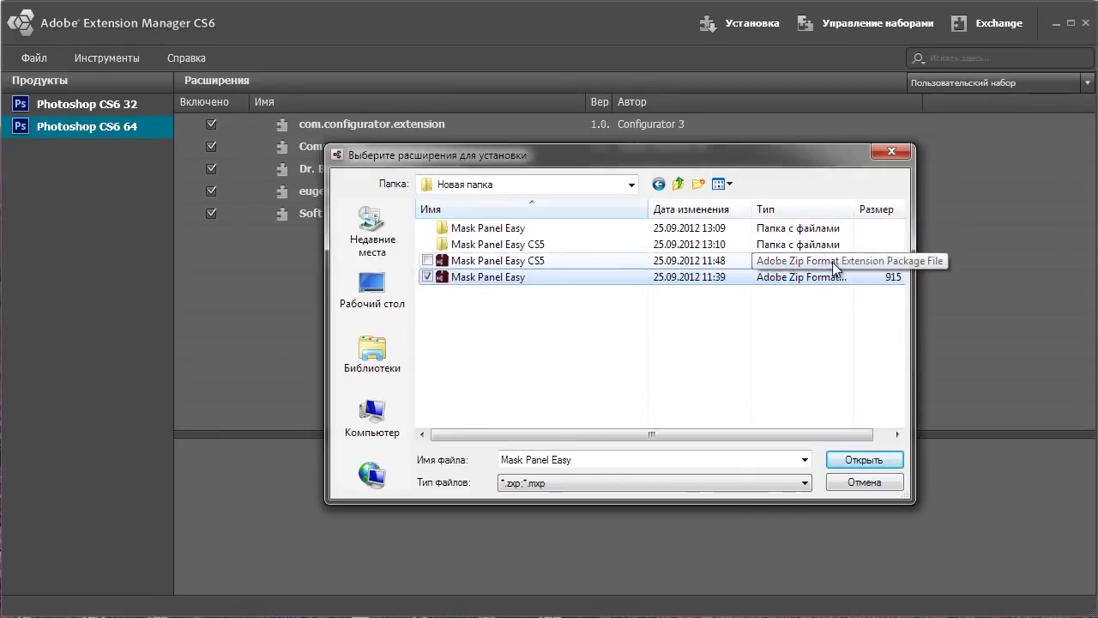
Install mask.panel.easy, accepting its license and the unverified-publisher warning
click(865, 461)
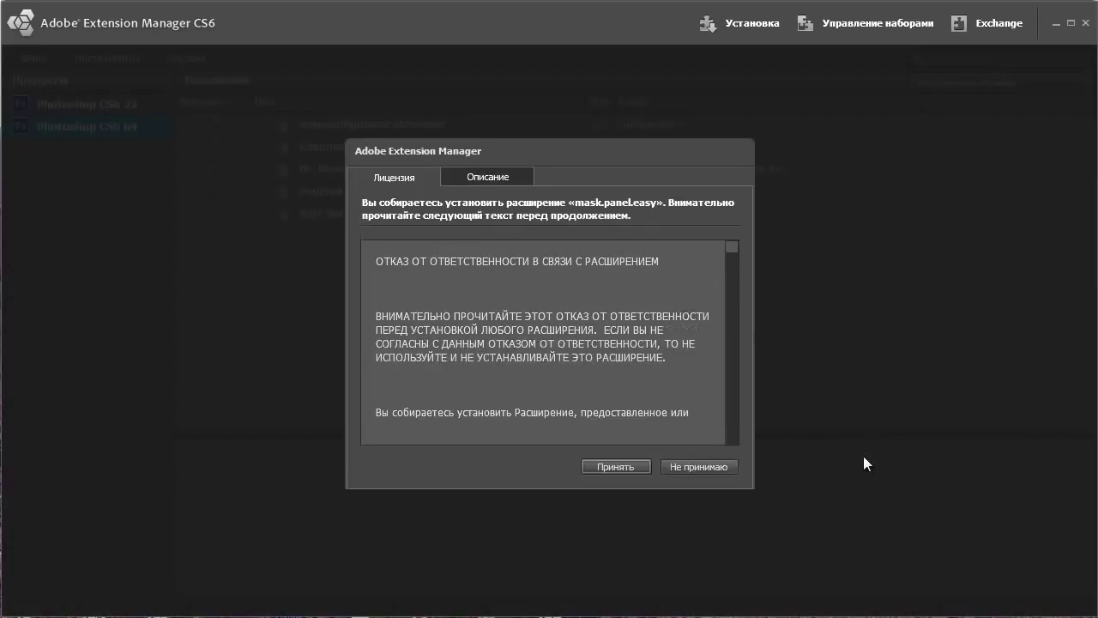
click(620, 467)
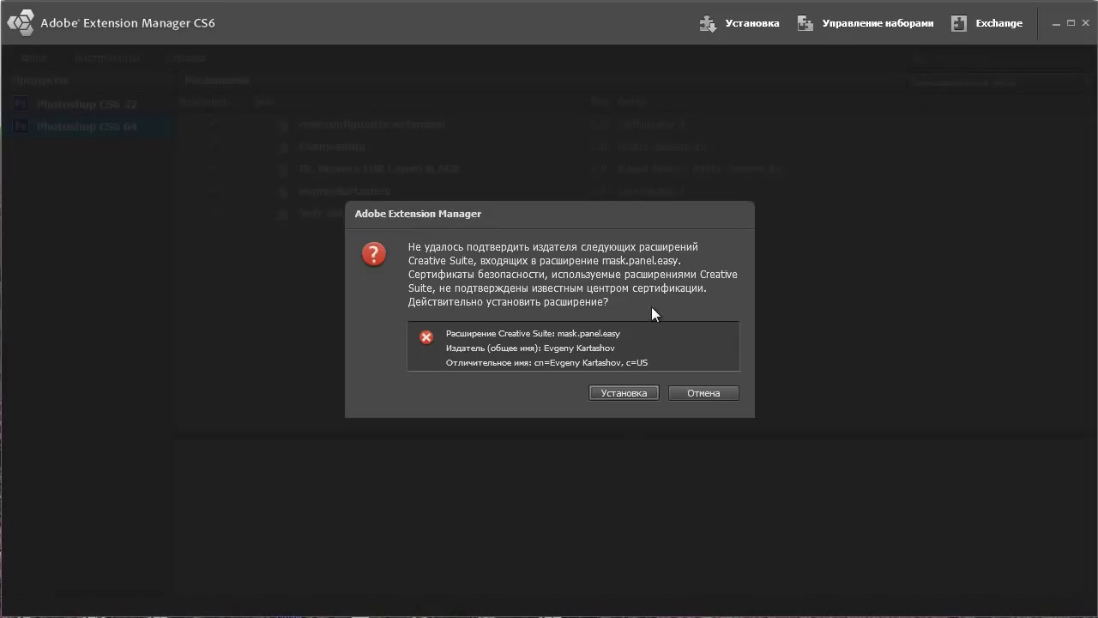
click(614, 392)
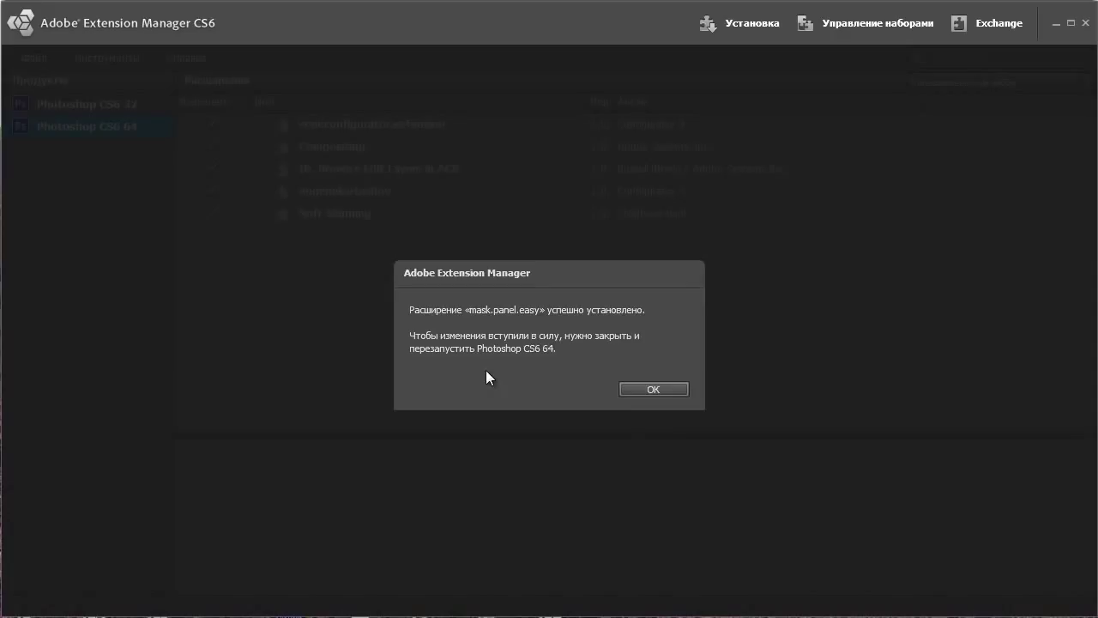
click(628, 390)
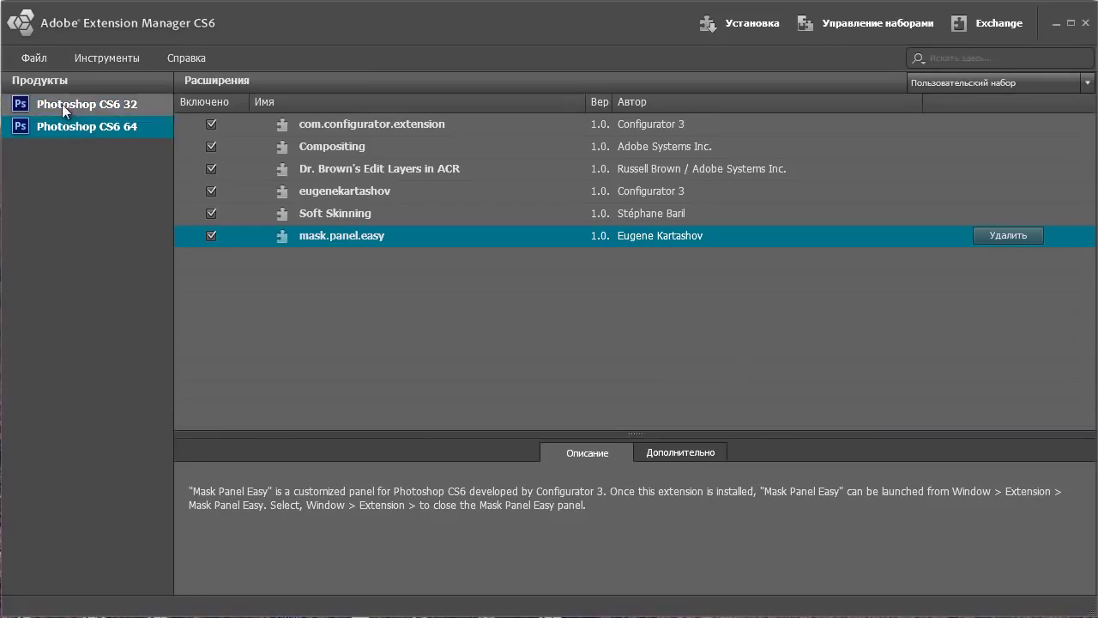
View the extensions installed for Photoshop CS6 64 in the Продукты list
click(65, 133)
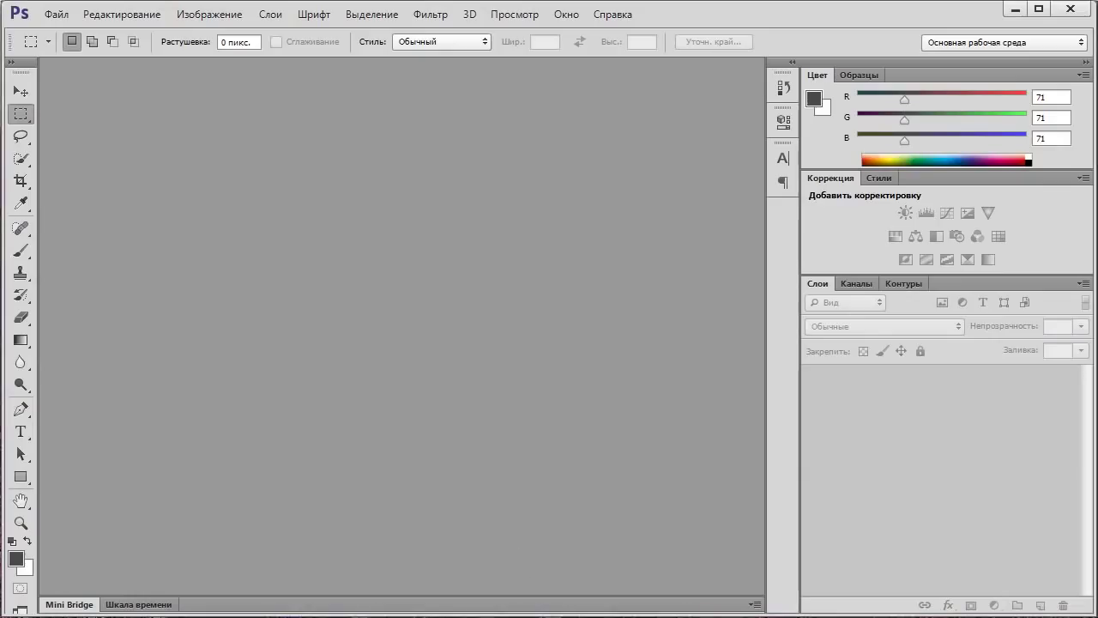
Open the Mask Panel Easy panel from Окно > Расширения, then collapse and re-expand it
click(567, 15)
mouse_move(594, 74)
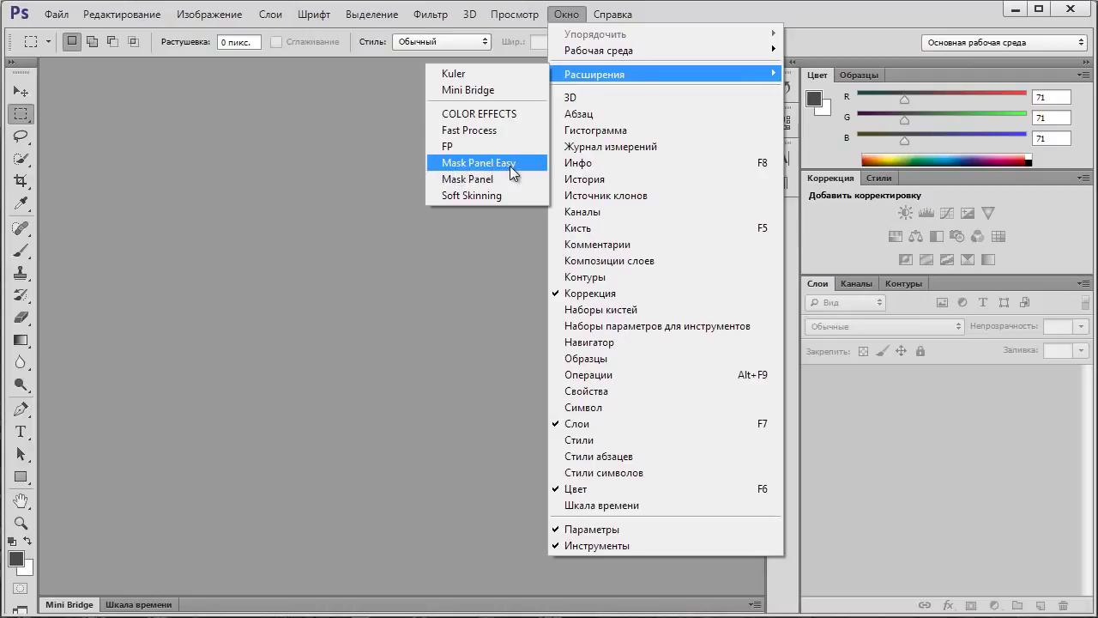
click(510, 165)
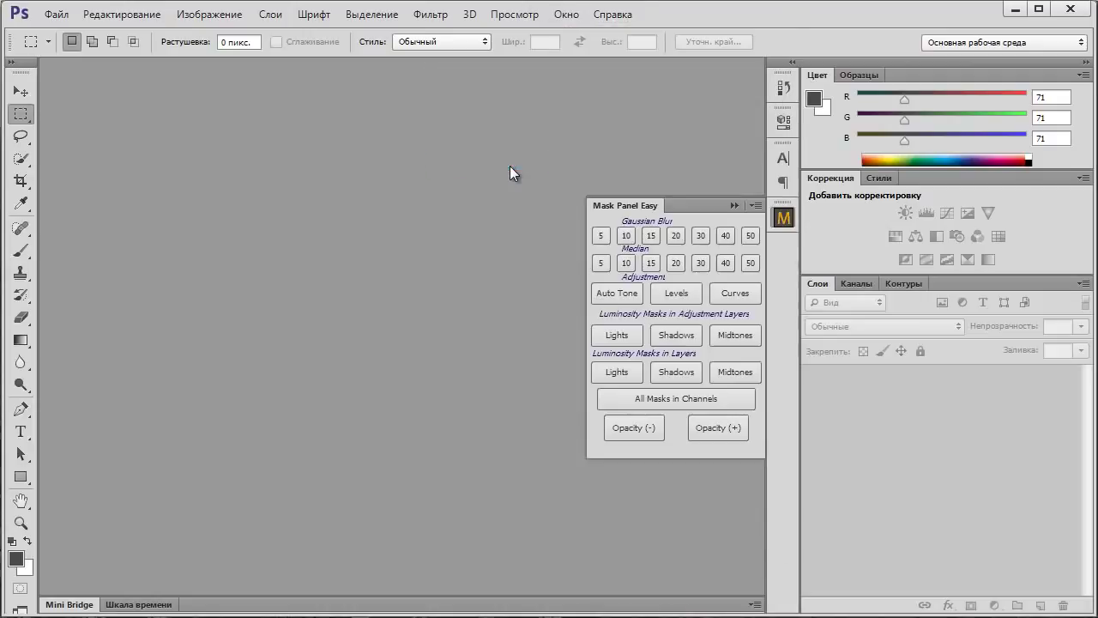
click(783, 220)
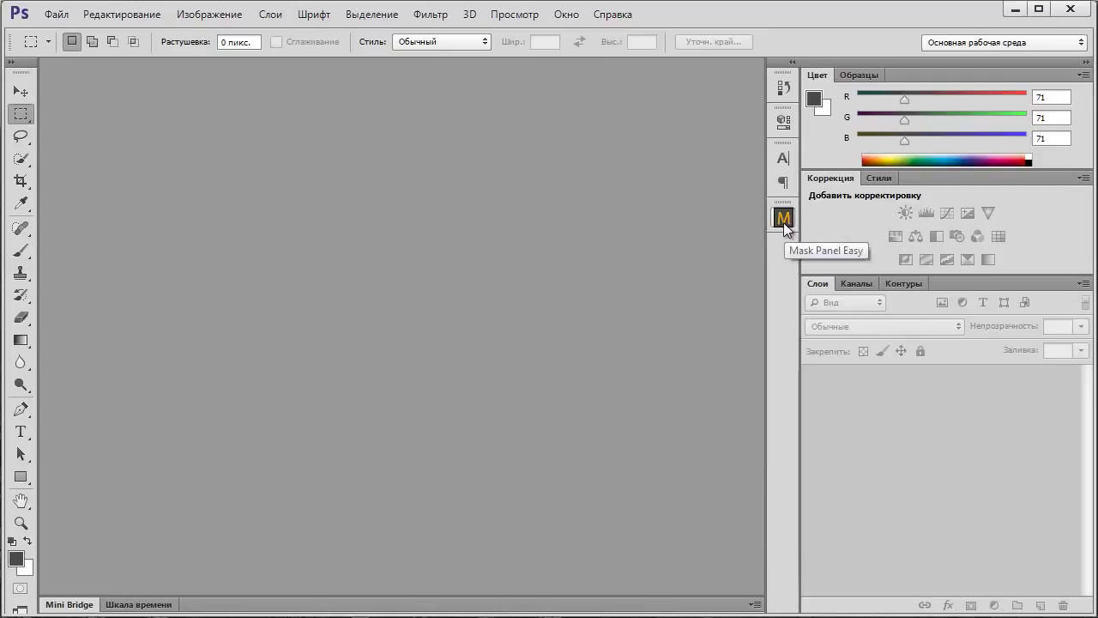
click(784, 220)
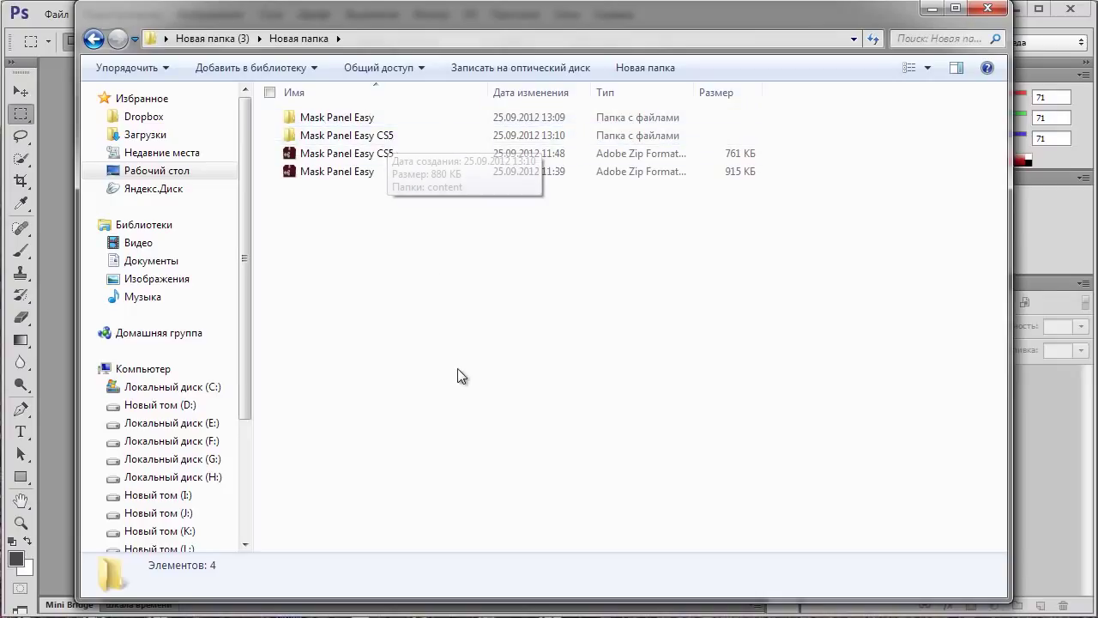
Copy the Mask Panel Easy folder from Новая папка
click(324, 121)
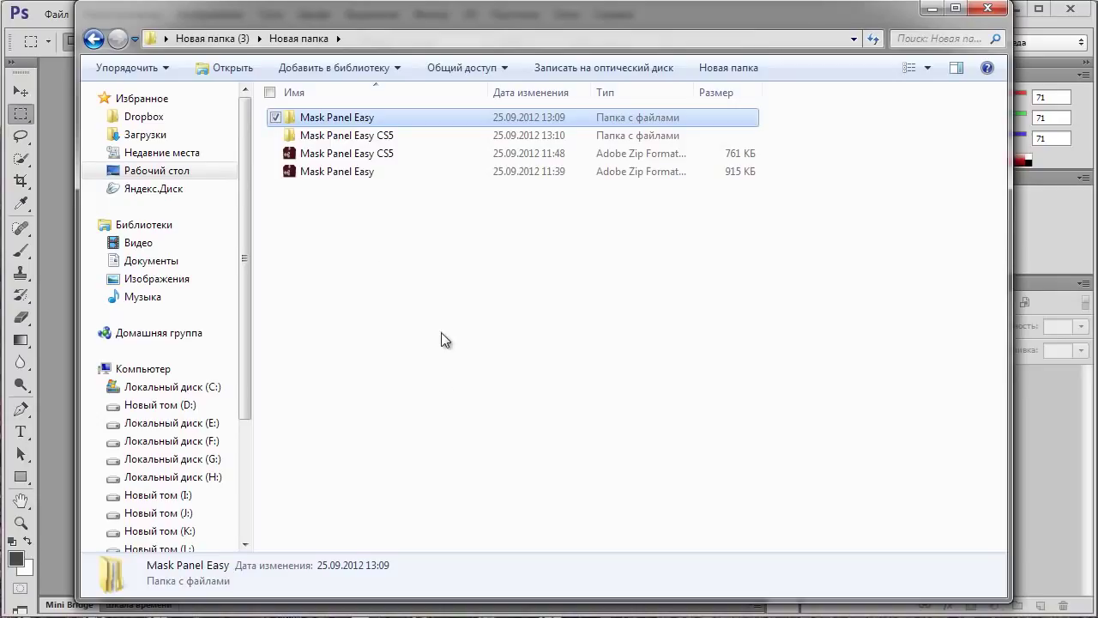
click(293, 120)
right_click(293, 120)
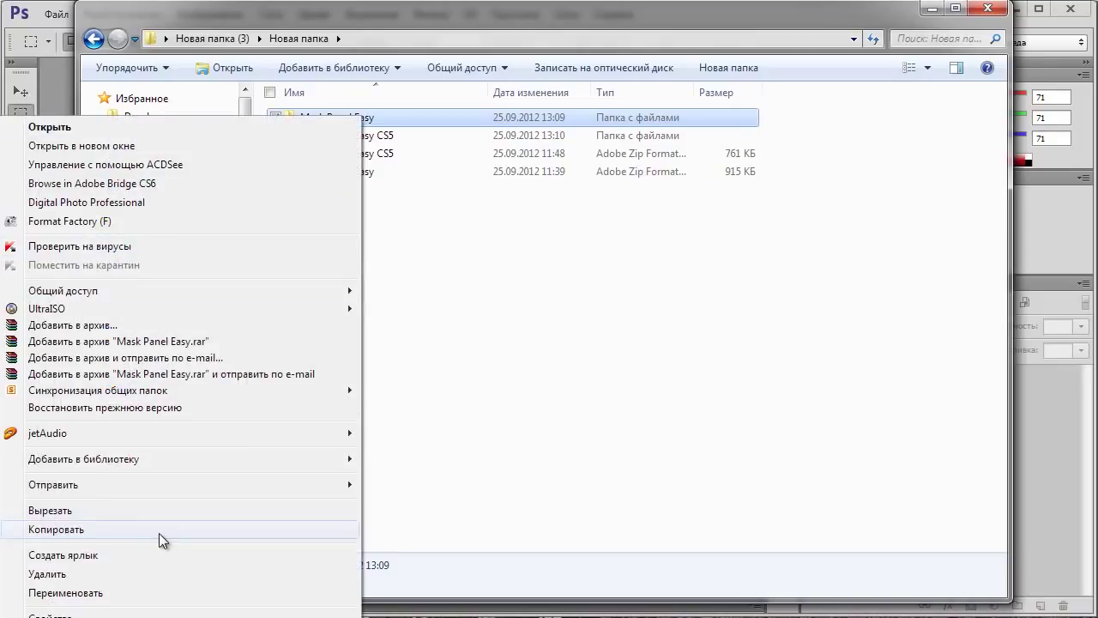
click(401, 373)
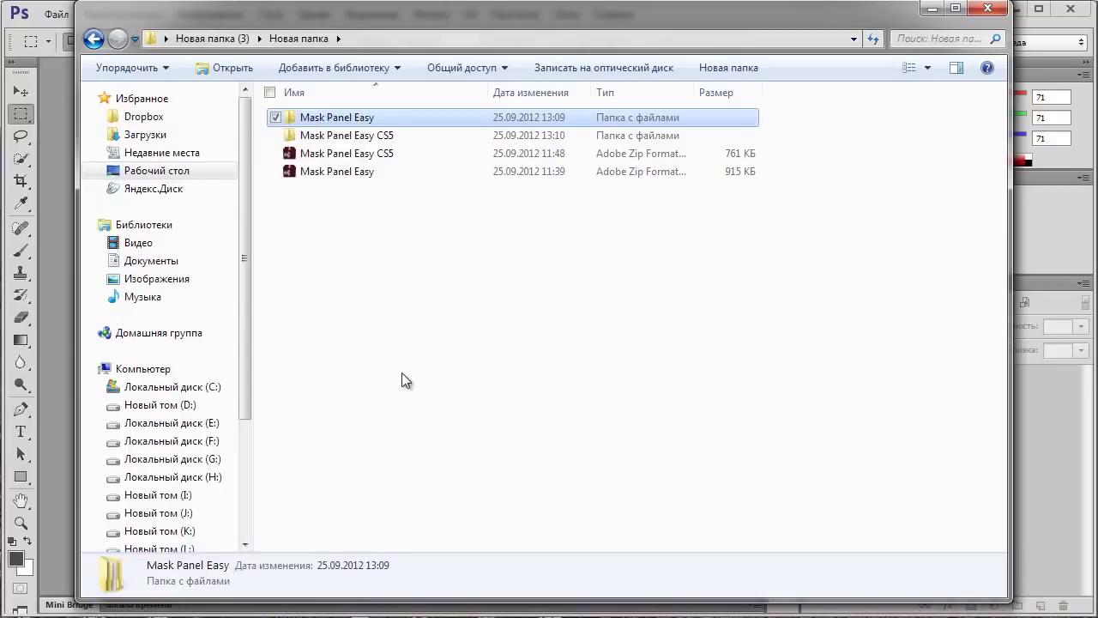
click(372, 125)
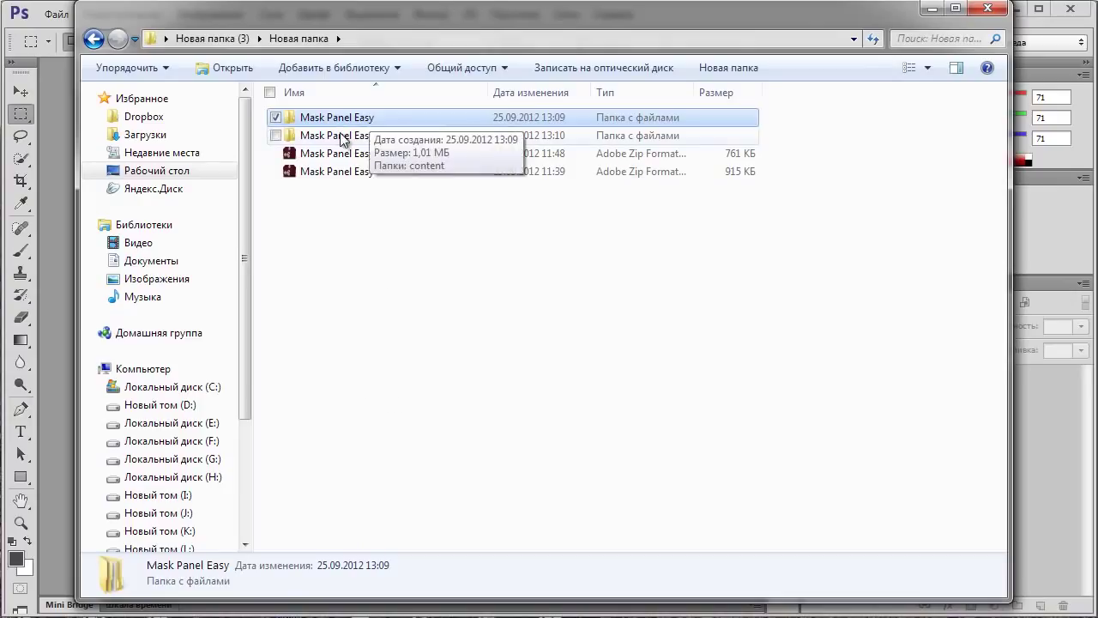
Browse to C:\Program Files\Adobe\Adobe Photoshop CS6 (64 Bit)\Plug-ins\Panels to confirm Mask Panel Easy is there
click(147, 388)
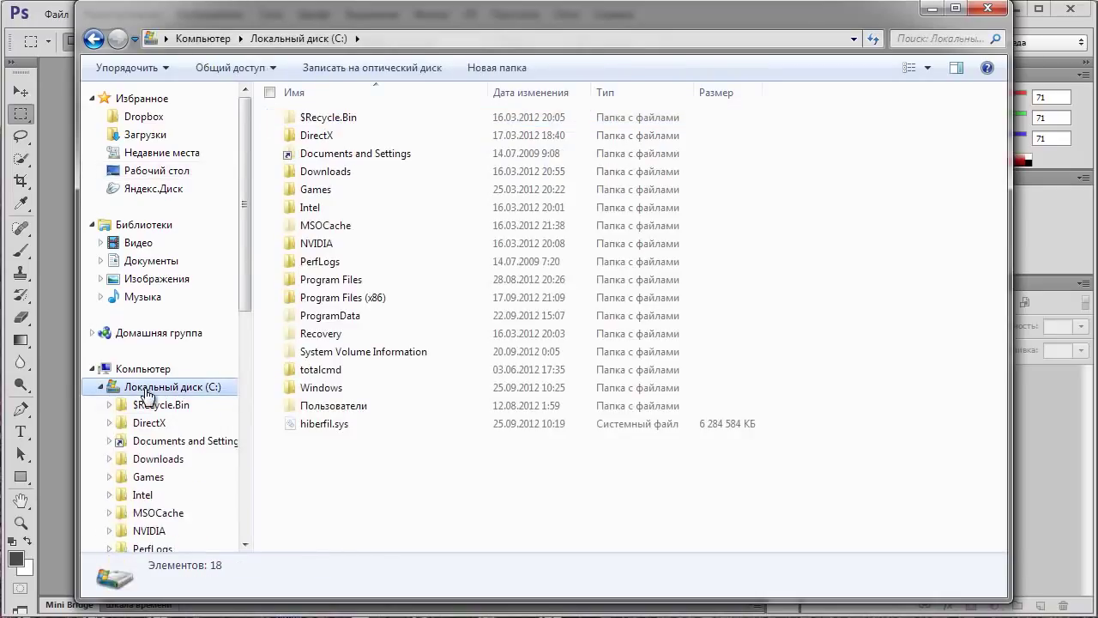
double_click(331, 283)
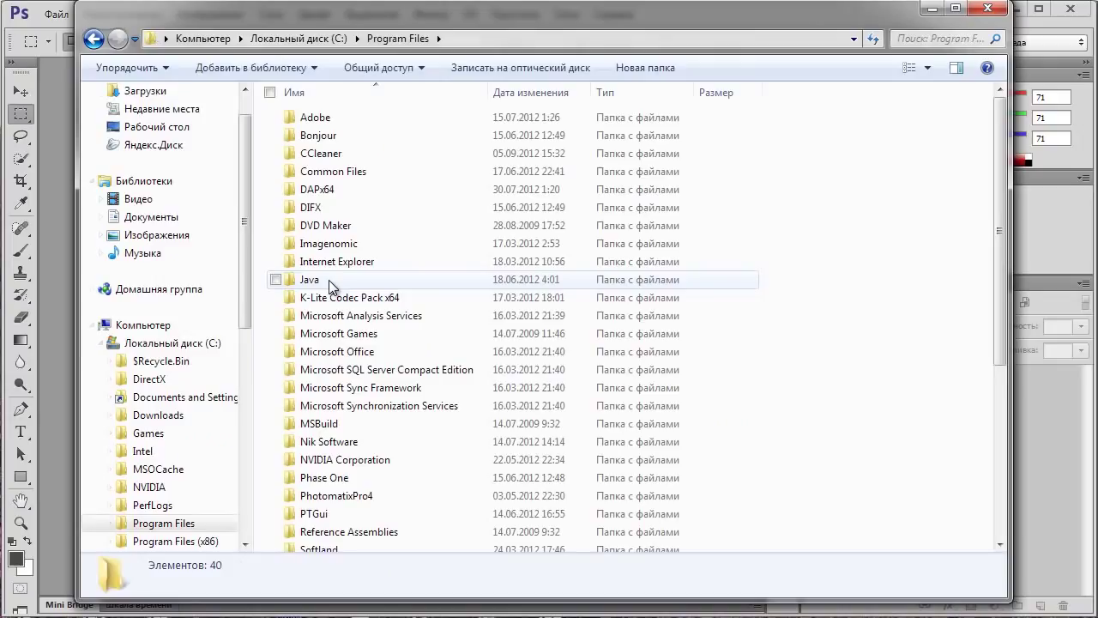
double_click(320, 118)
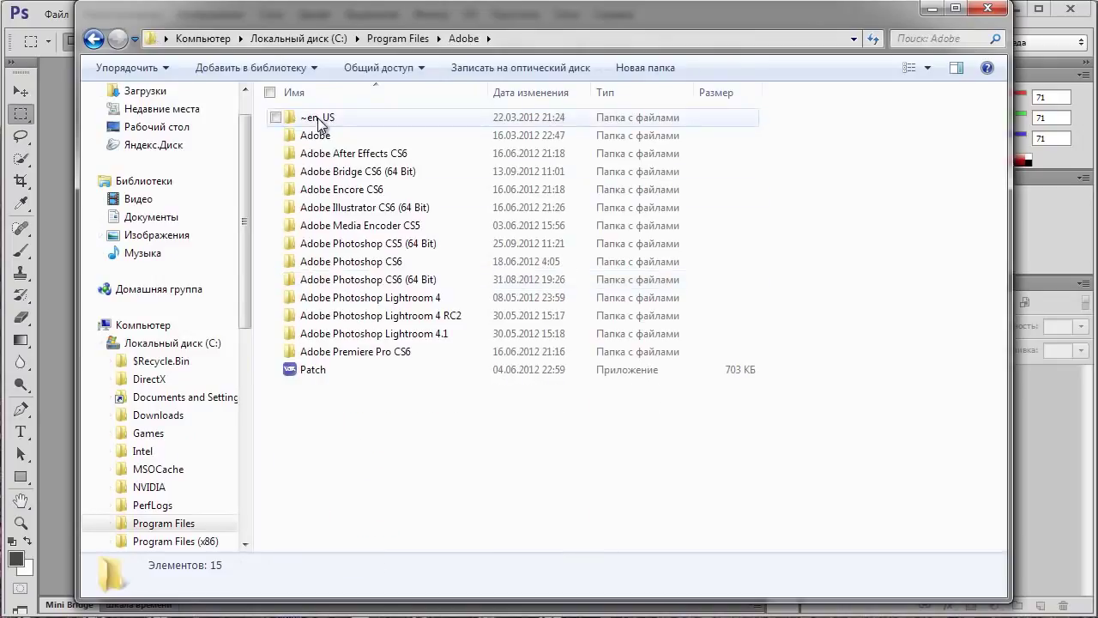
double_click(337, 281)
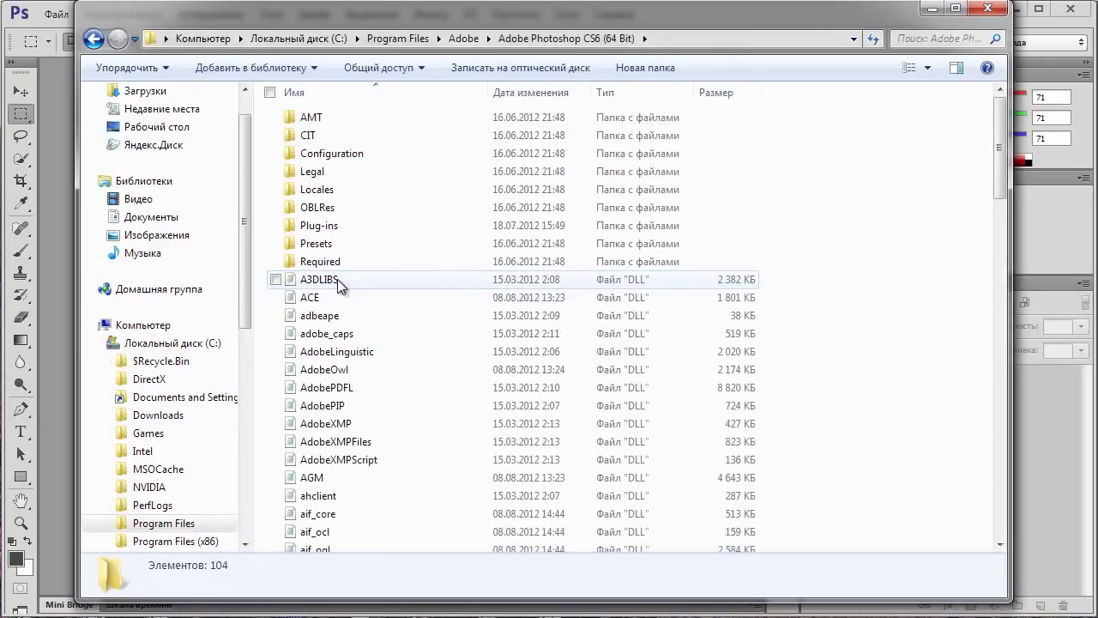
double_click(317, 227)
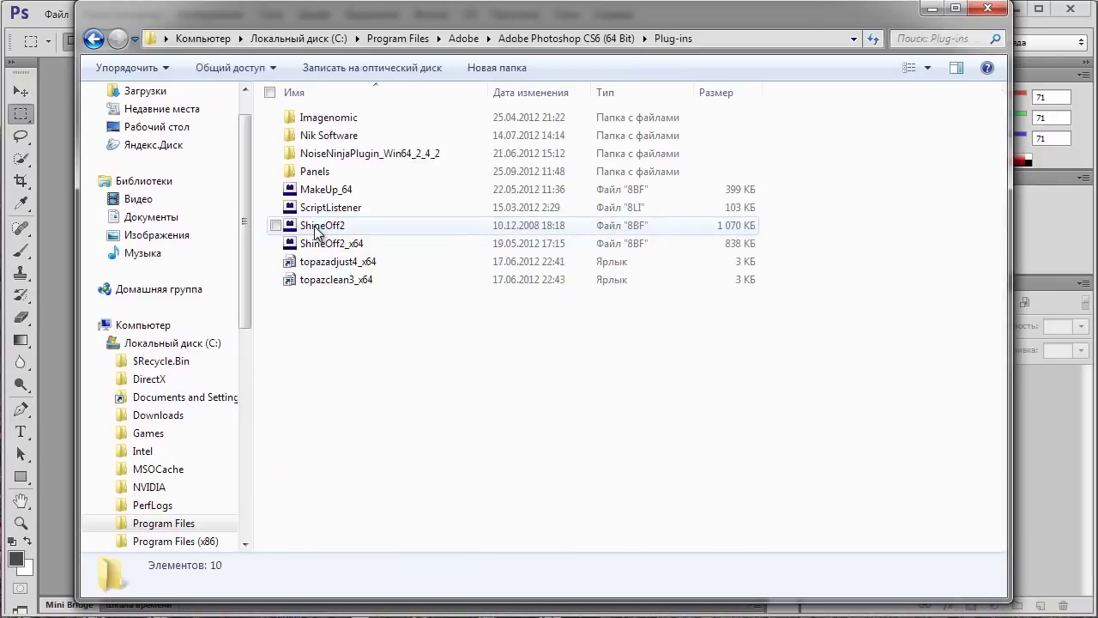
double_click(354, 171)
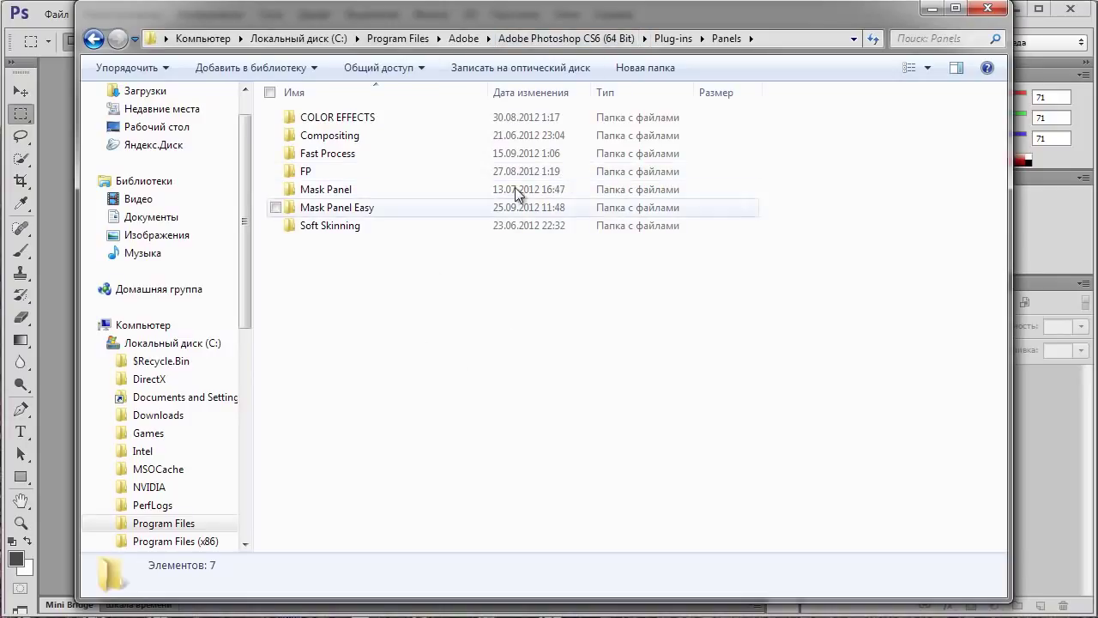
Paste Mask Panel Easy into C:\Program Files (x86)\Adobe\Adobe Photoshop CS6\Plug-ins\Panels
click(312, 39)
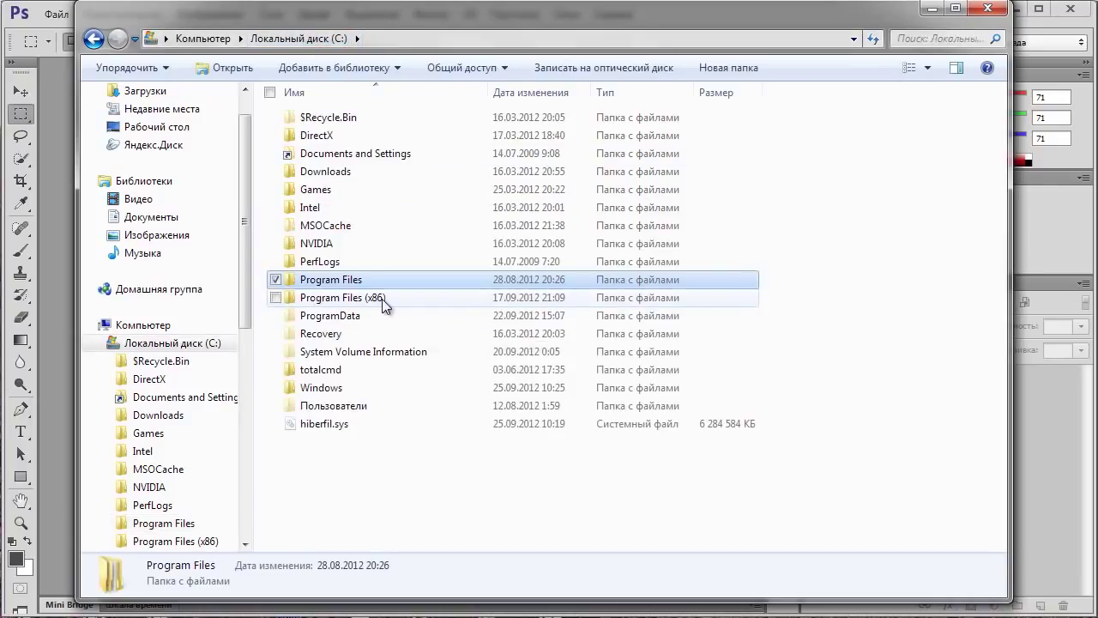
double_click(345, 299)
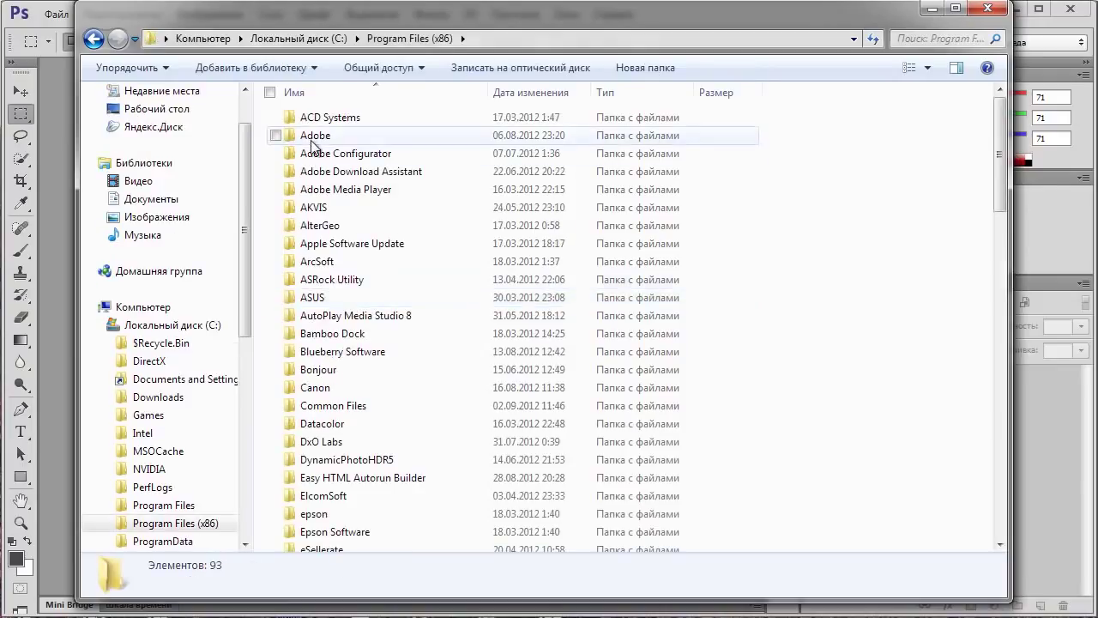
double_click(312, 139)
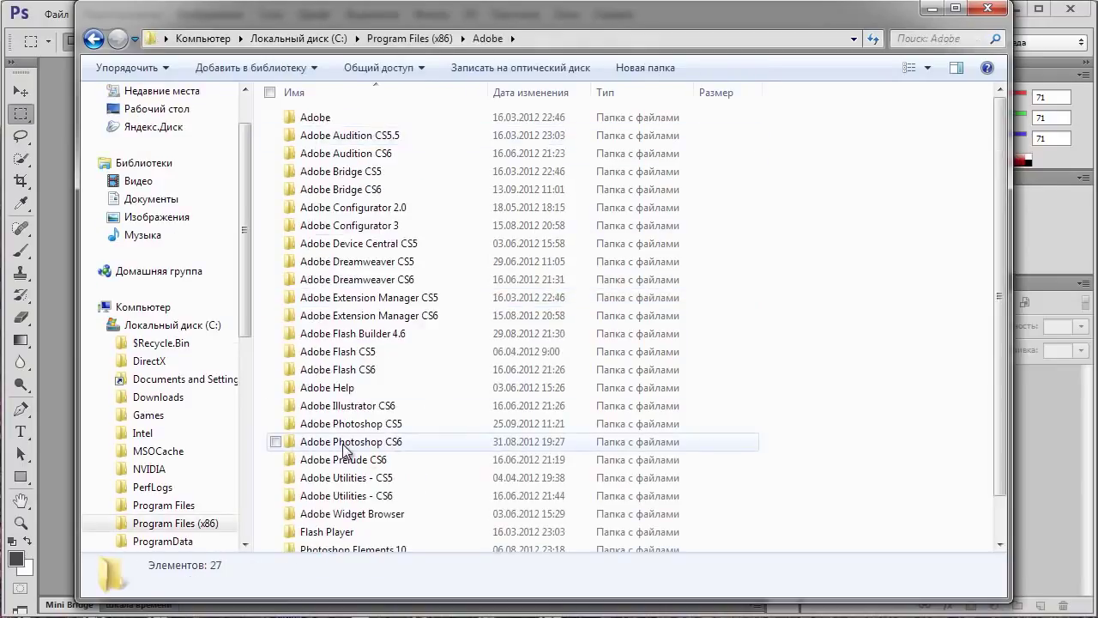
double_click(345, 445)
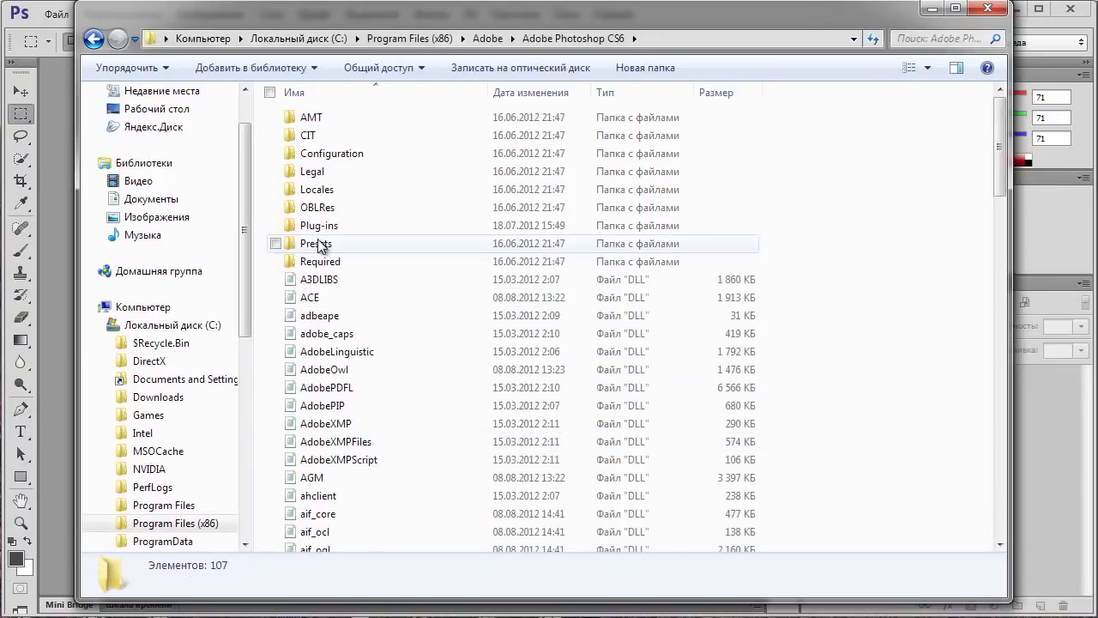
double_click(319, 225)
double_click(319, 135)
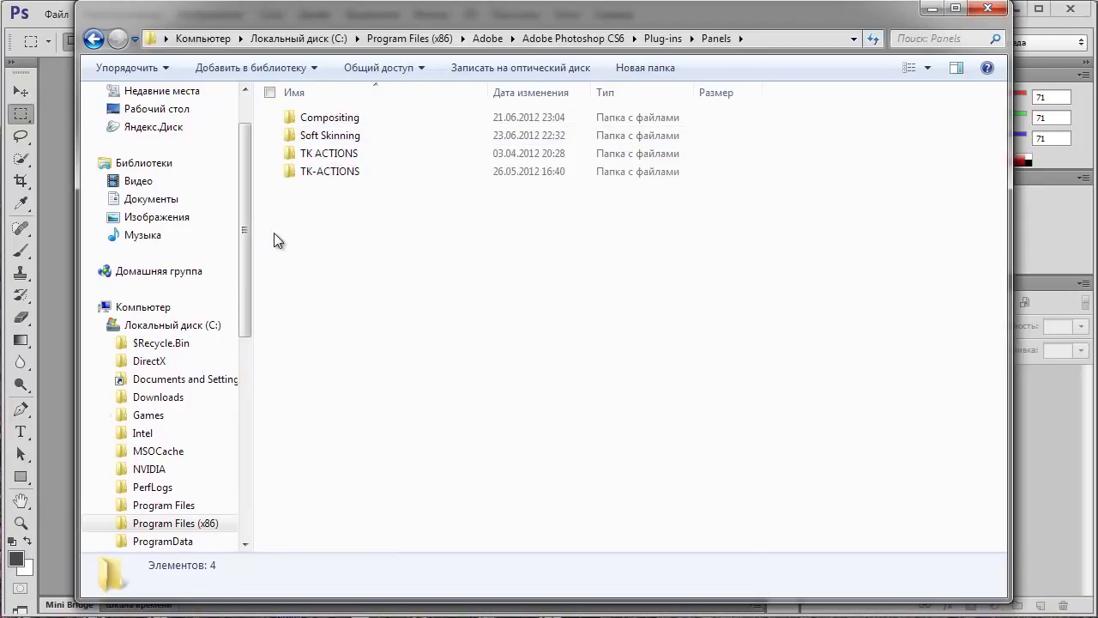
right_click(350, 239)
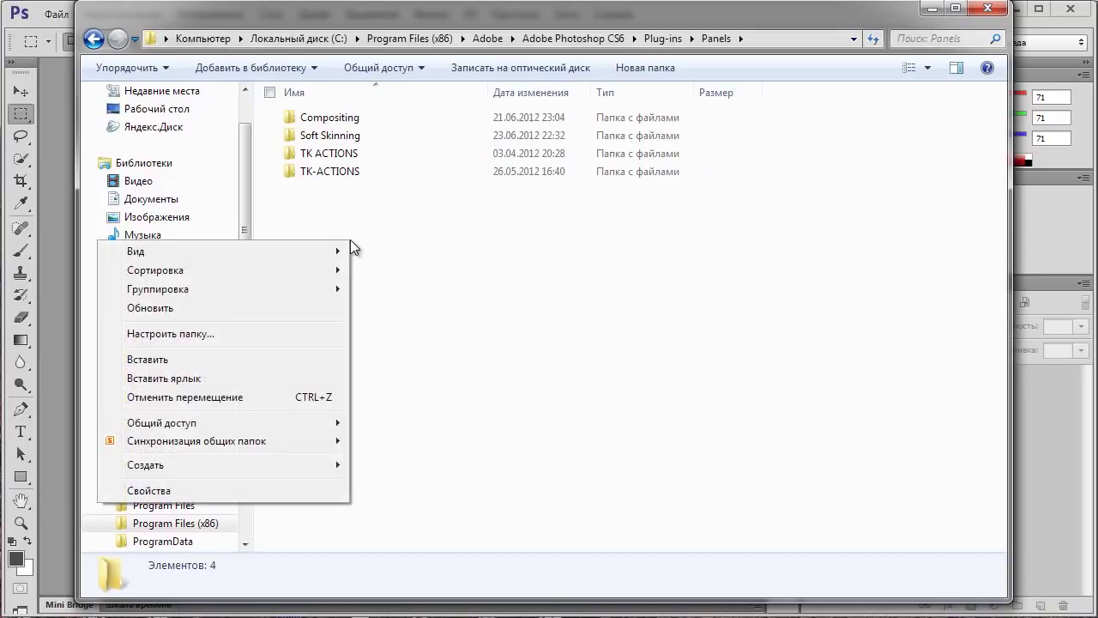
click(289, 360)
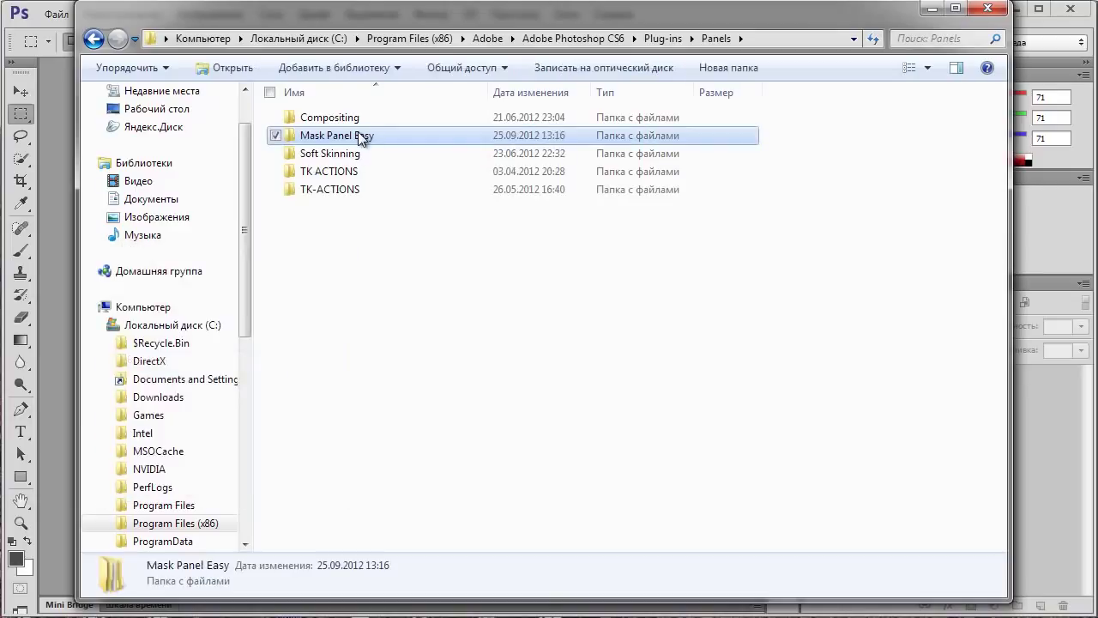
click(370, 275)
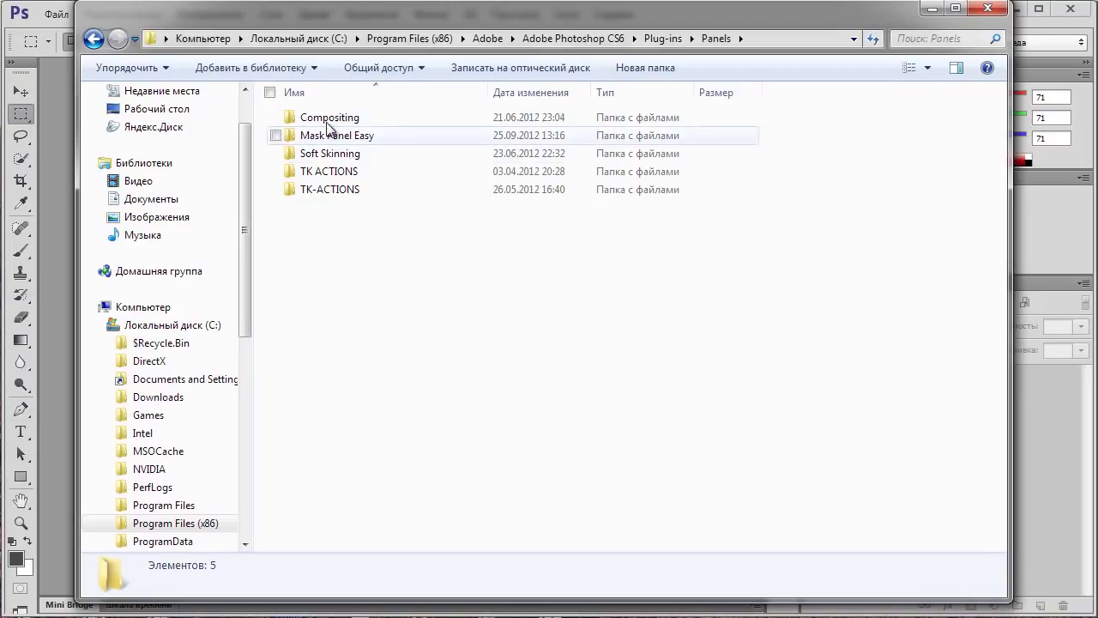
Close Explorer and show the Mask Panel Easy panel via Window > Extensions in Photoshop
click(987, 10)
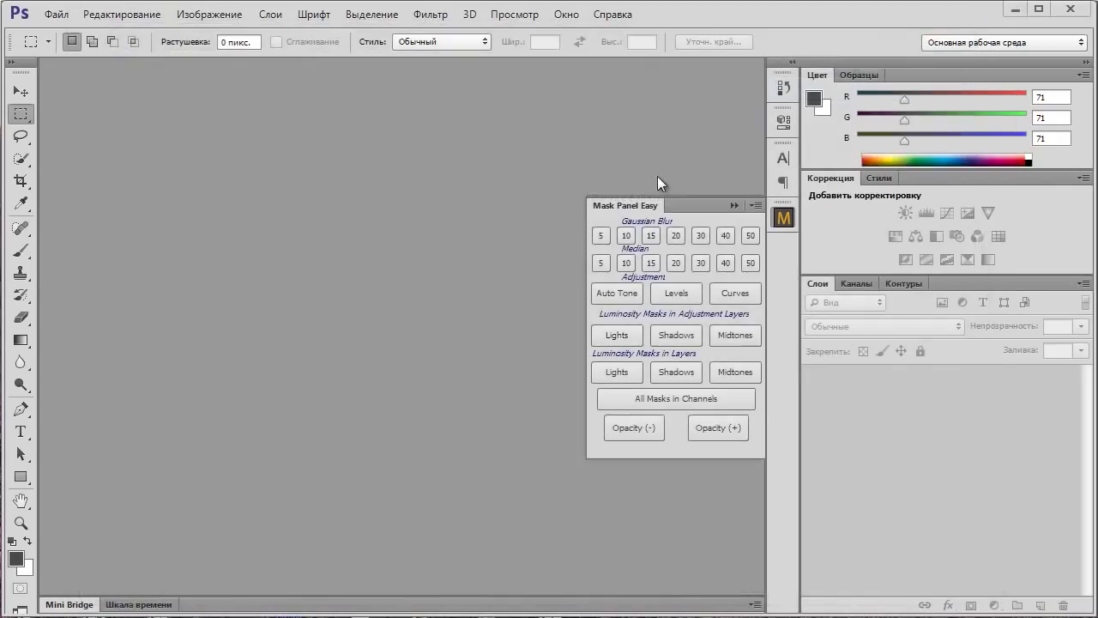
click(568, 14)
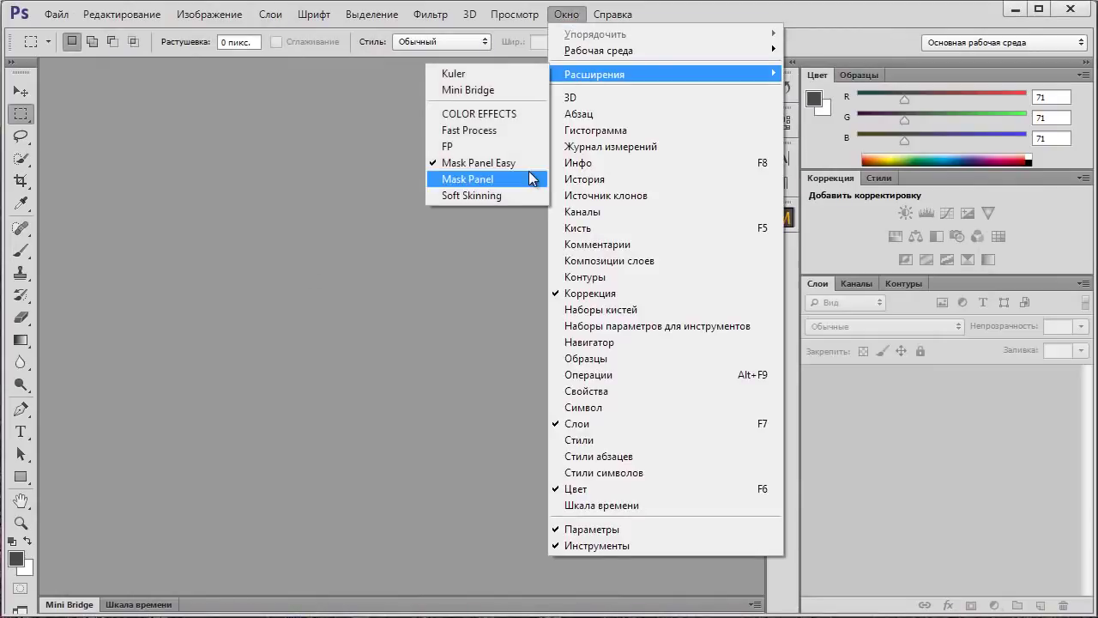
click(515, 177)
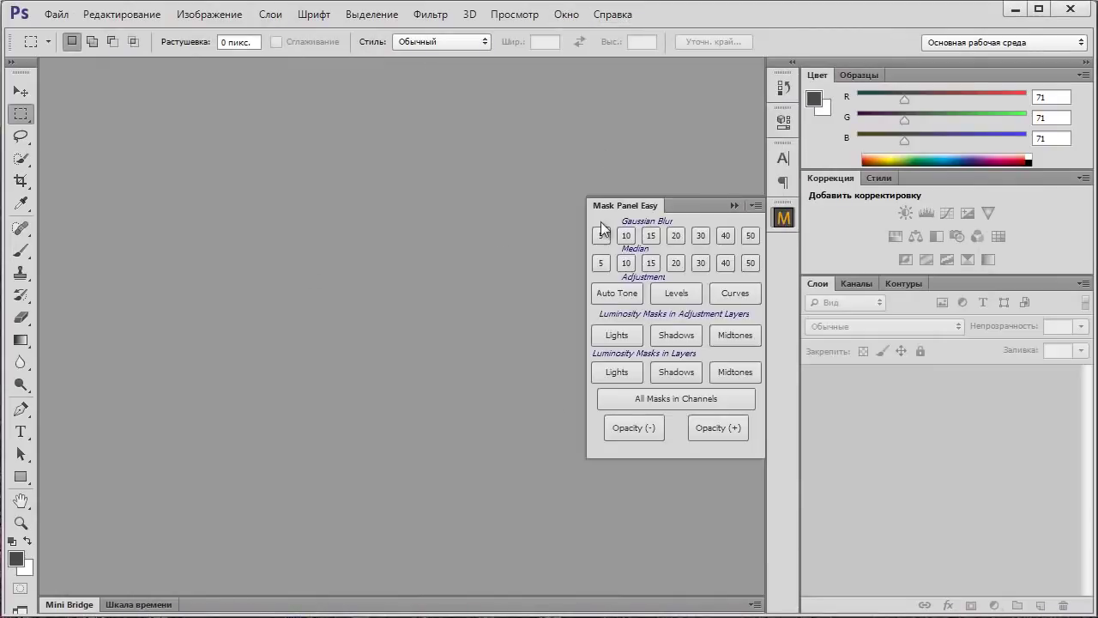